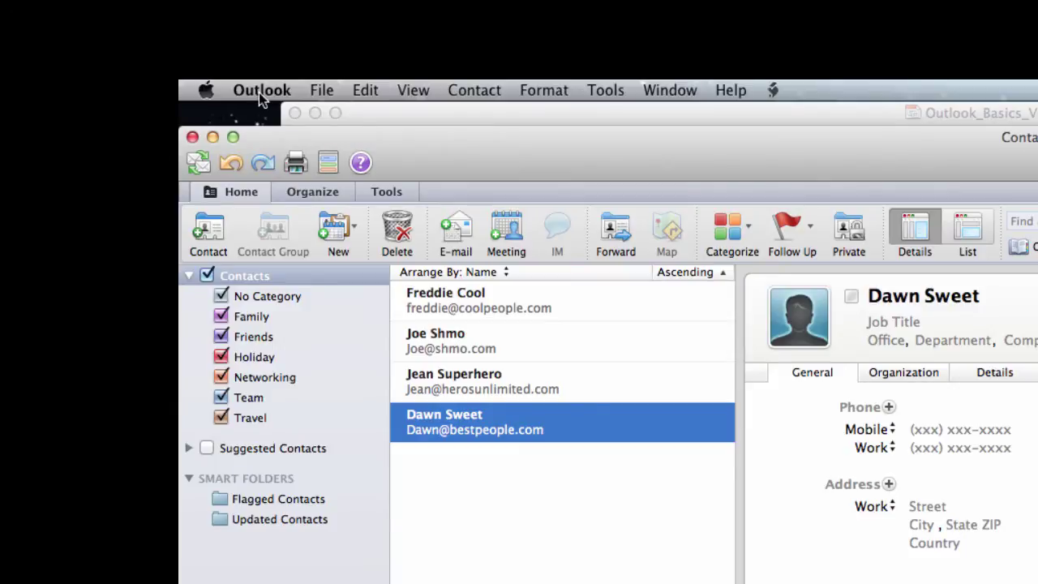
Look over Outlook's general preferences, then close them
{"action": "left_click", "coordinate": [264, 92]}
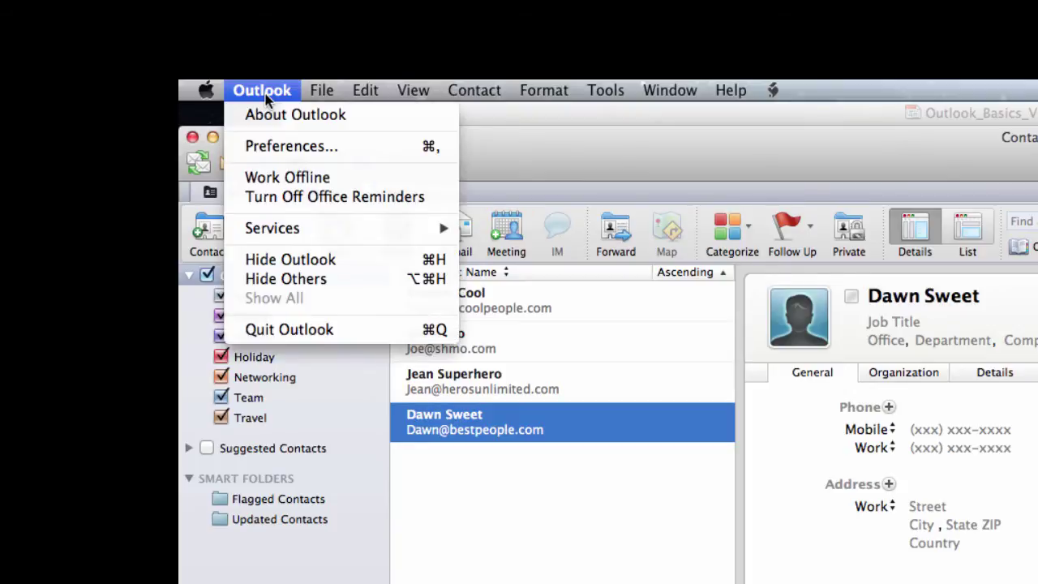
{"action": "left_click", "coordinate": [274, 143]}
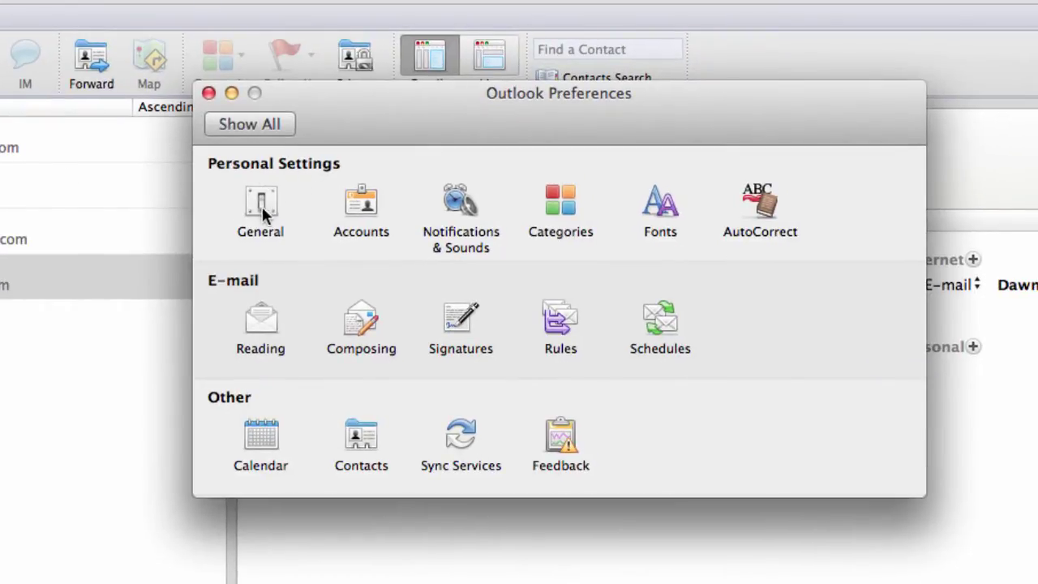
{"action": "left_click", "coordinate": [260, 201]}
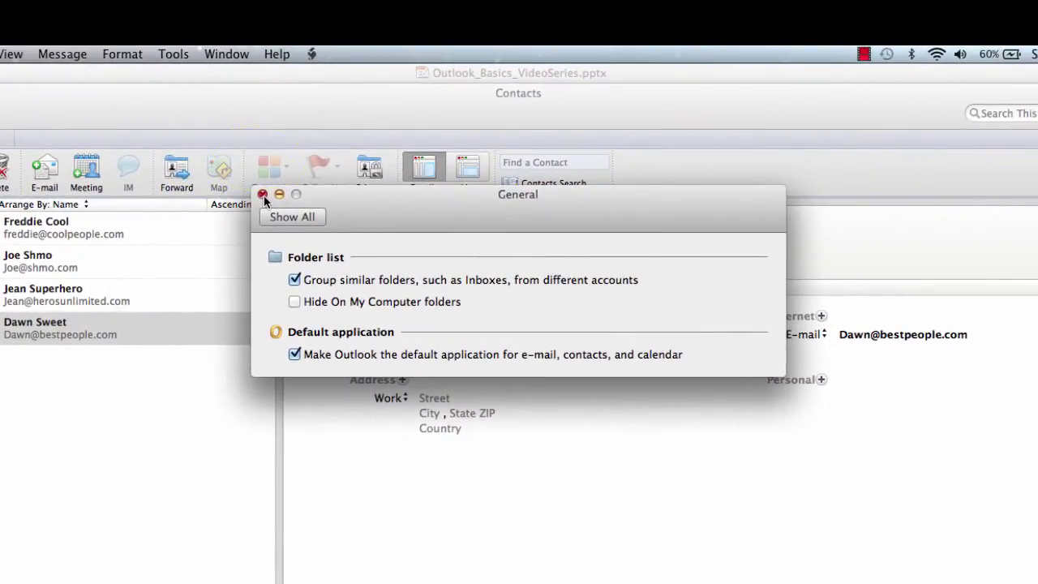
{"action": "left_click", "coordinate": [263, 196]}
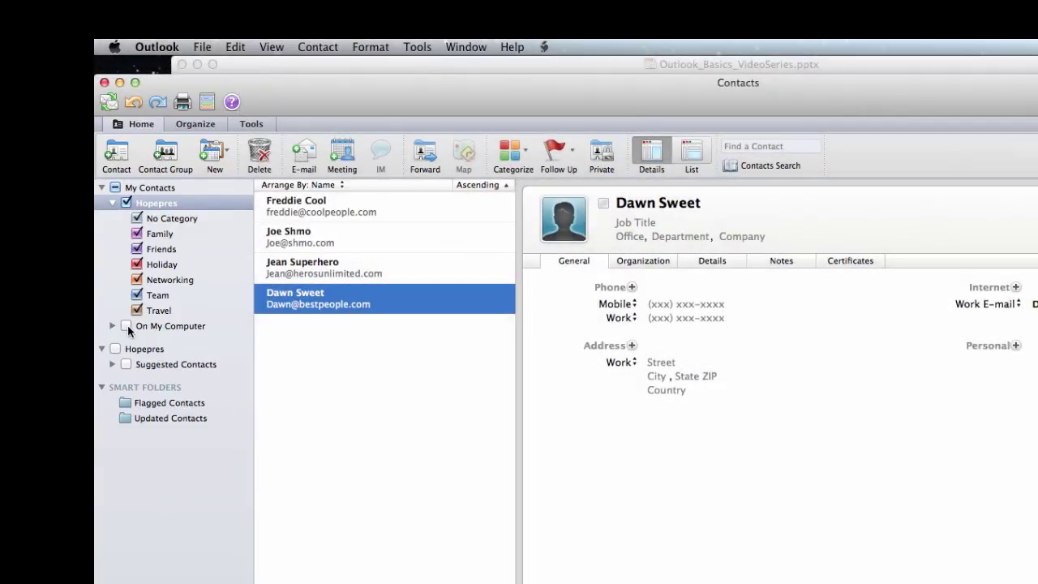
Include the On My Computer contacts and expand that folder's categories
{"action": "left_click", "coordinate": [127, 326]}
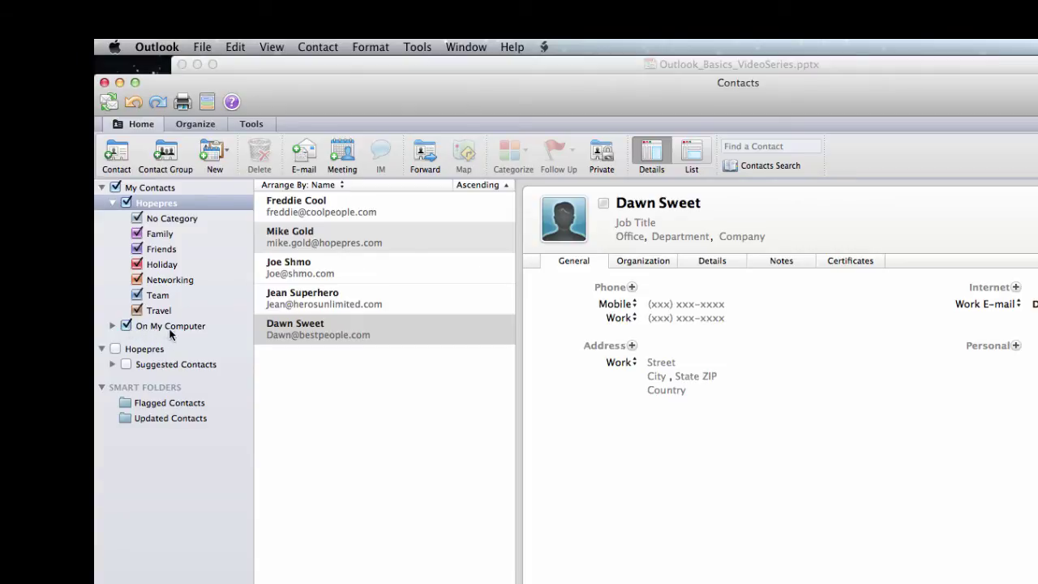
{"action": "left_click", "coordinate": [112, 325]}
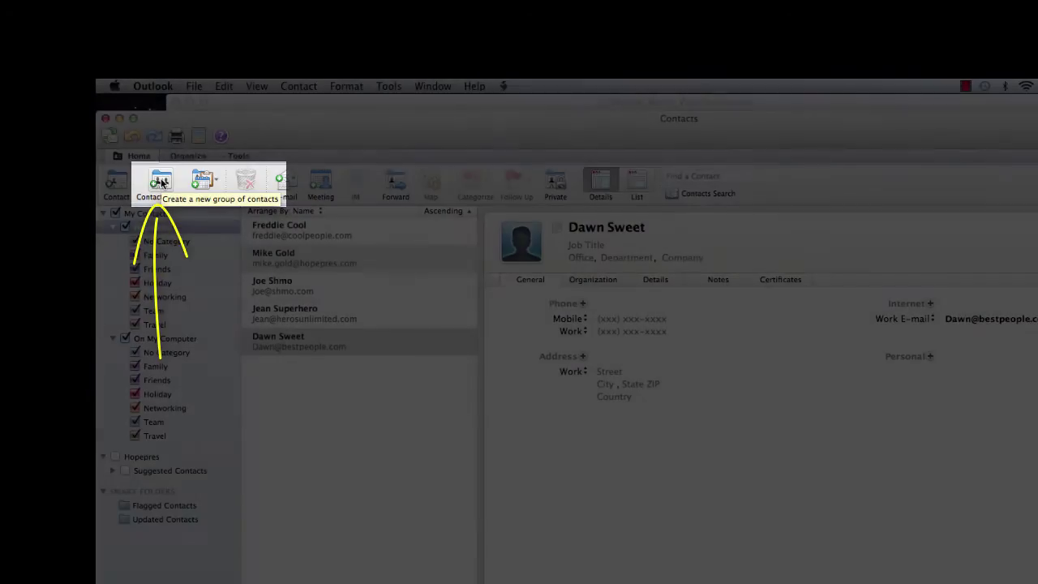
Create a contact group named 'Important People' with Use Bcc to hide member information checked
{"action": "left_click", "coordinate": [161, 182]}
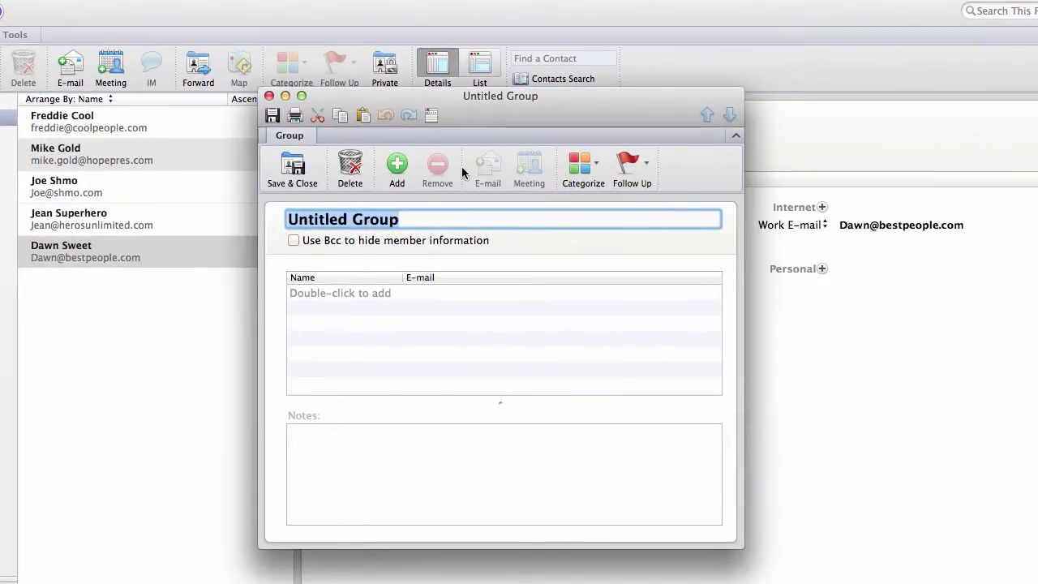
{"action": "type", "text": "Im"}
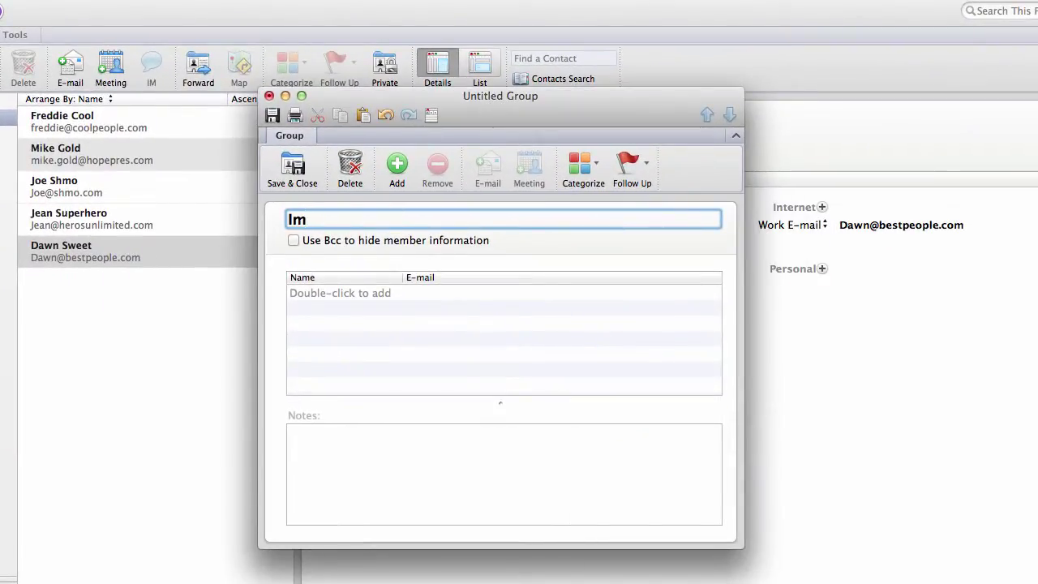
{"action": "type", "text": "portant People"}
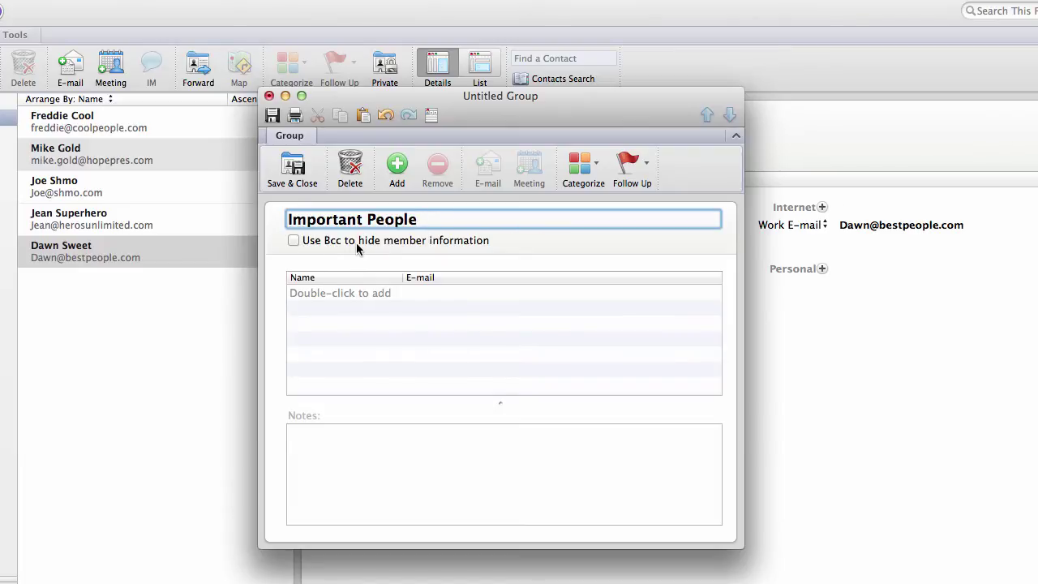
{"action": "left_click", "coordinate": [293, 241]}
{"action": "left_click_drag", "start_coordinate": [478, 104], "coordinate": [605, 113]}
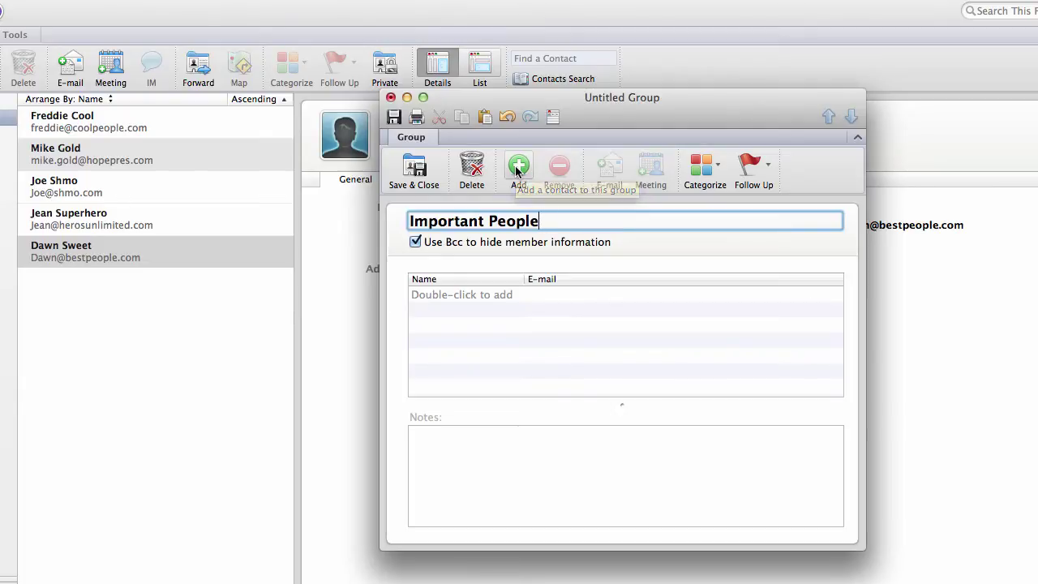
{"action": "key", "text": "Return"}
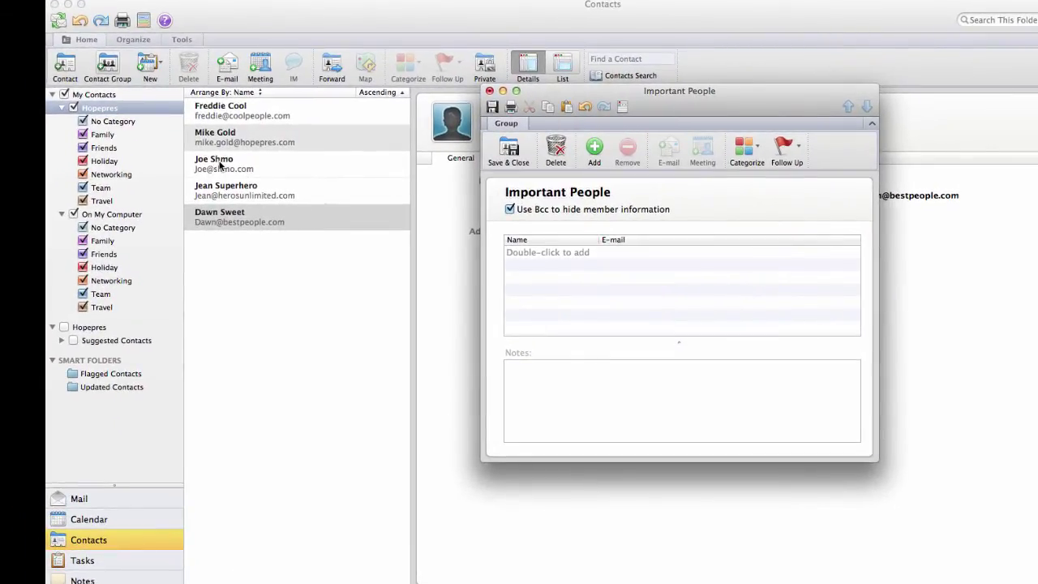
Drag the four chosen contacts from the contact list into the Important People member list
{"action": "left_click_drag", "start_coordinate": [219, 164], "coordinate": [558, 266]}
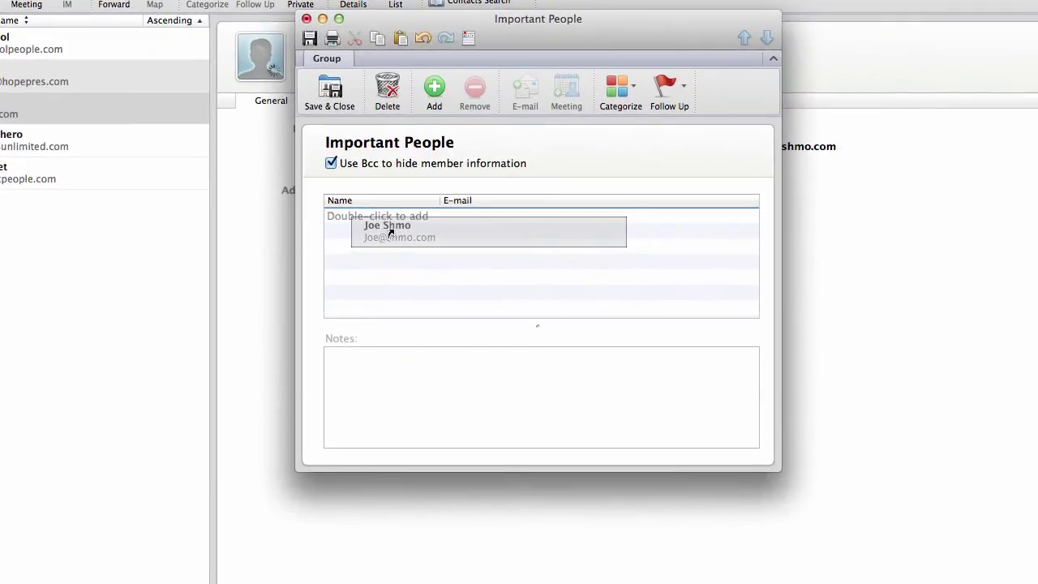
{"action": "mouse_move", "coordinate": [390, 233]}
{"action": "left_mouse_down"}
{"action": "mouse_move", "coordinate": [256, 188]}
{"action": "mouse_move", "coordinate": [395, 226]}
{"action": "left_mouse_up"}
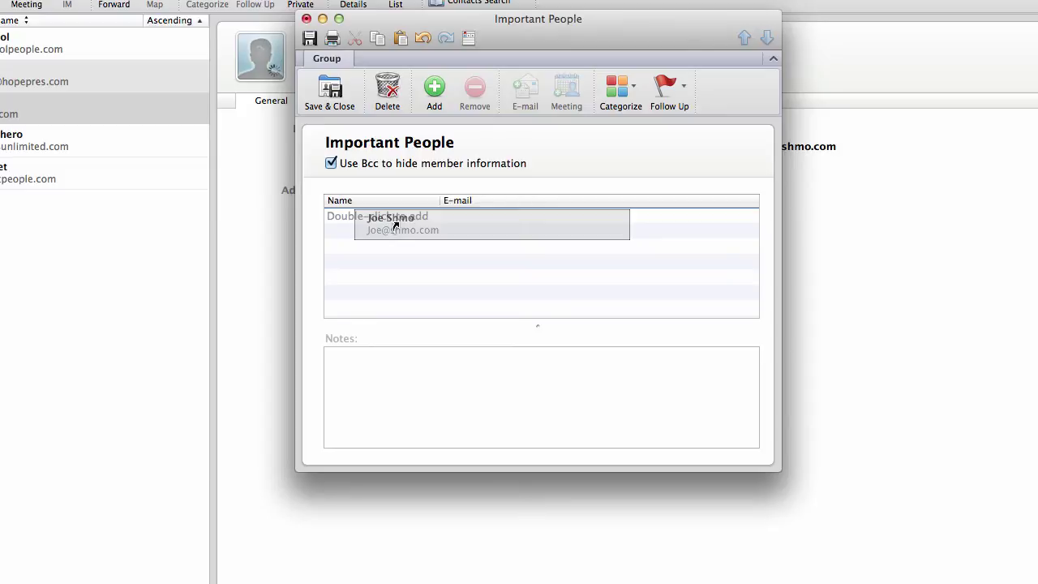
{"action": "mouse_move", "coordinate": [395, 226]}
{"action": "left_mouse_down"}
{"action": "mouse_move", "coordinate": [290, 190]}
{"action": "mouse_move", "coordinate": [297, 203]}
{"action": "mouse_move", "coordinate": [394, 217]}
{"action": "left_mouse_up"}
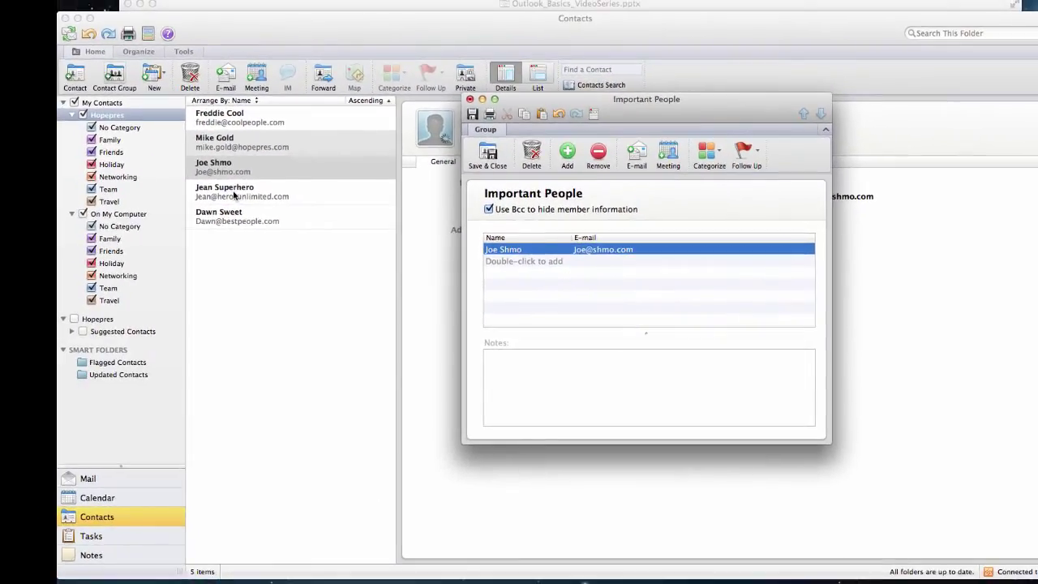
{"action": "left_click_drag", "start_coordinate": [2, 146], "coordinate": [235, 260]}
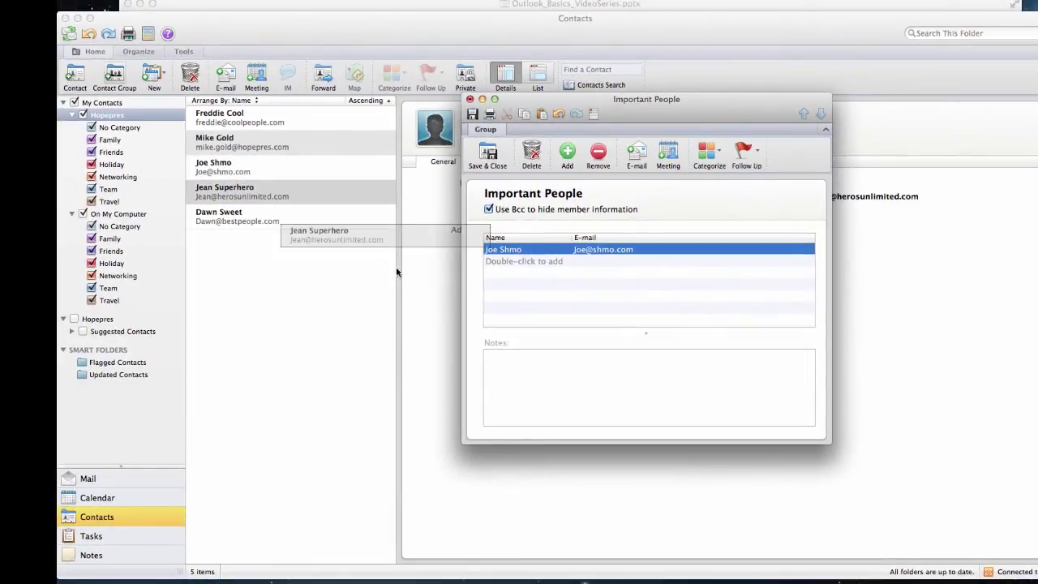
{"action": "left_click_drag", "start_coordinate": [417, 282], "coordinate": [543, 261]}
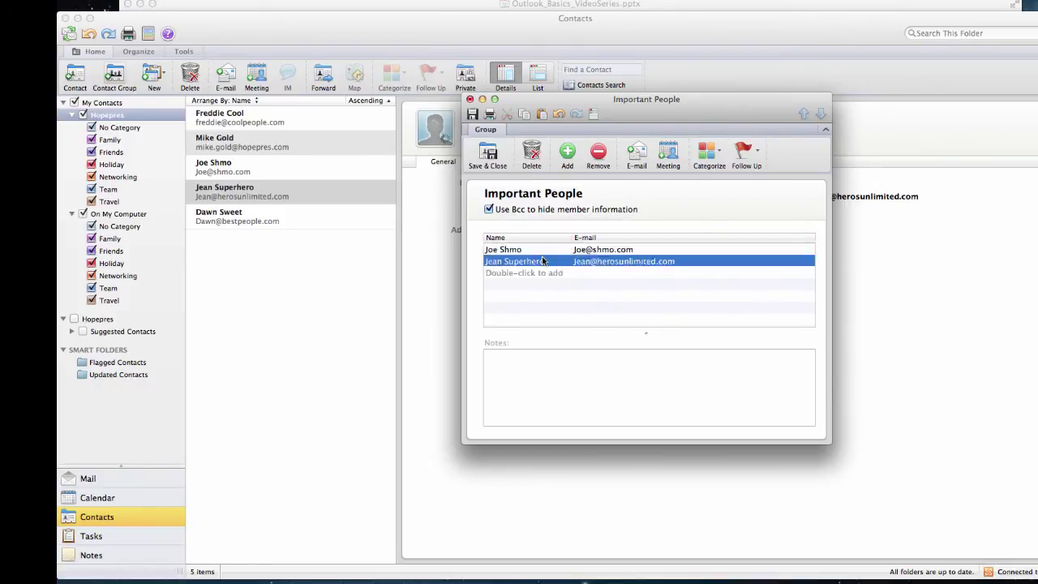
{"action": "left_click_drag", "start_coordinate": [220, 215], "coordinate": [542, 270]}
{"action": "left_click", "coordinate": [491, 360]}
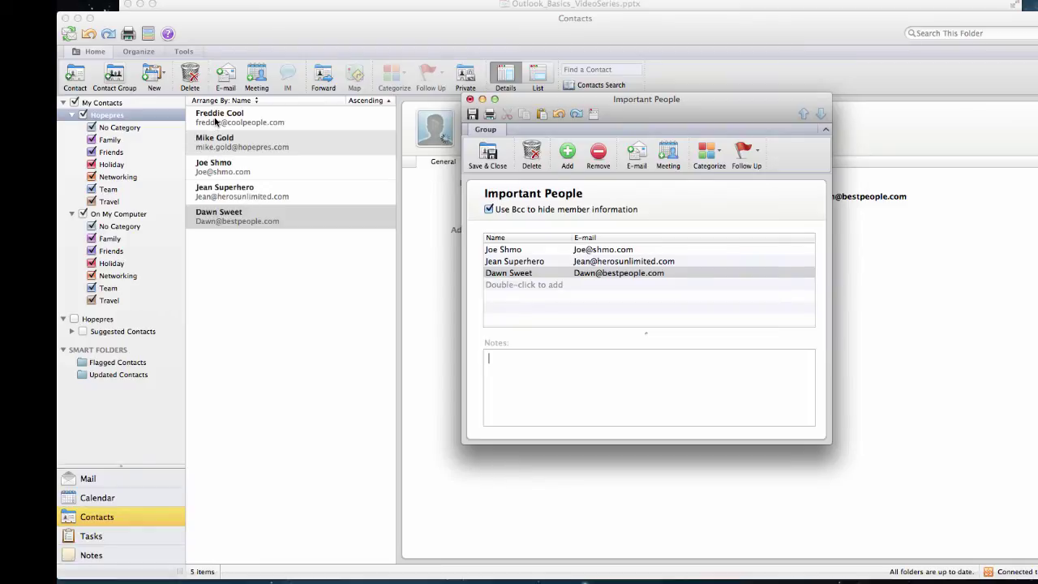
{"action": "left_click_drag", "start_coordinate": [216, 121], "coordinate": [516, 281]}
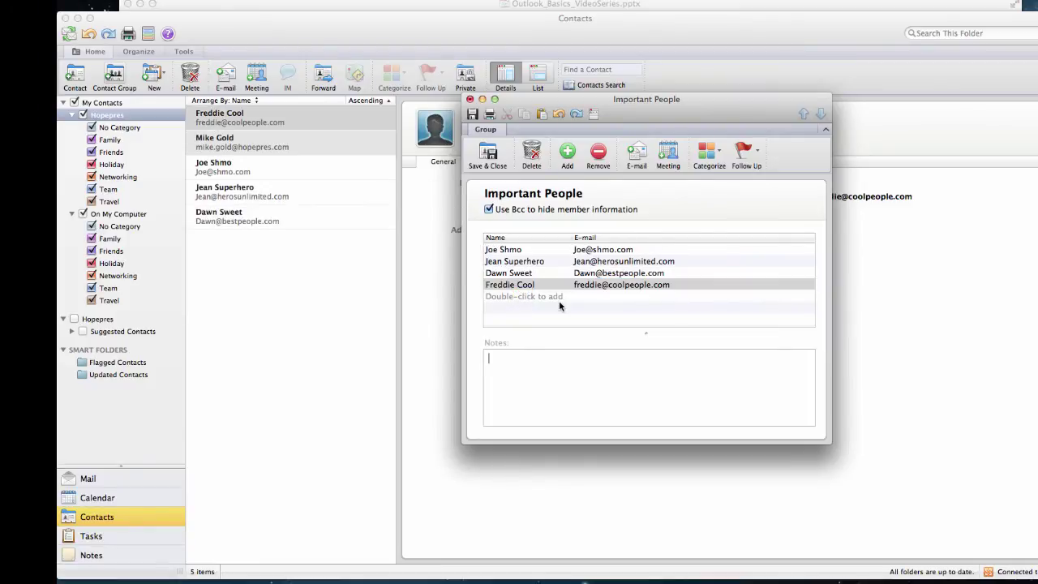
Save and close the Important People group so it joins the six-item Contacts list
{"action": "left_click", "coordinate": [489, 155]}
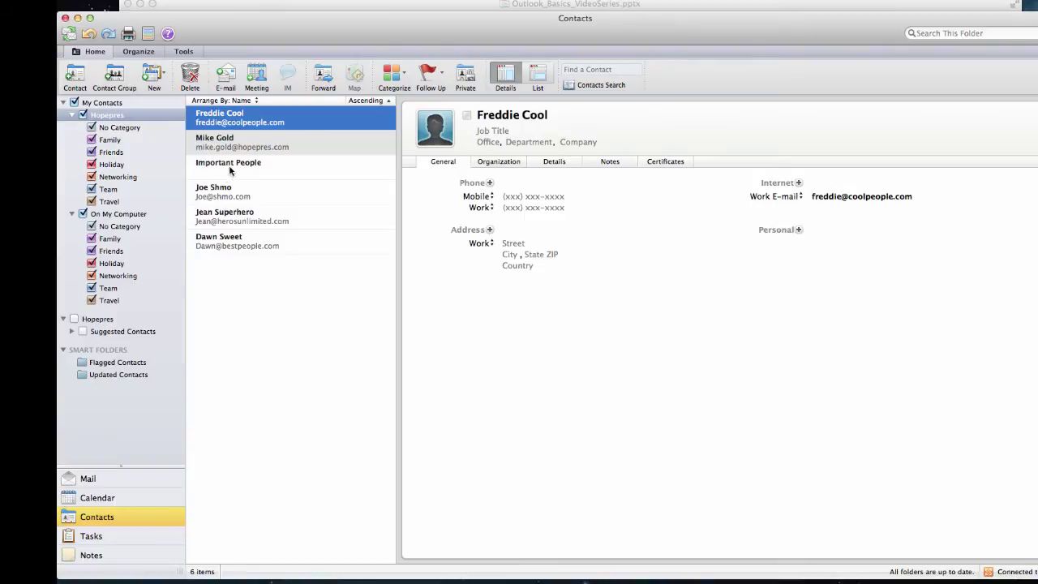
{"action": "left_click_drag", "start_coordinate": [231, 171], "coordinate": [205, 178]}
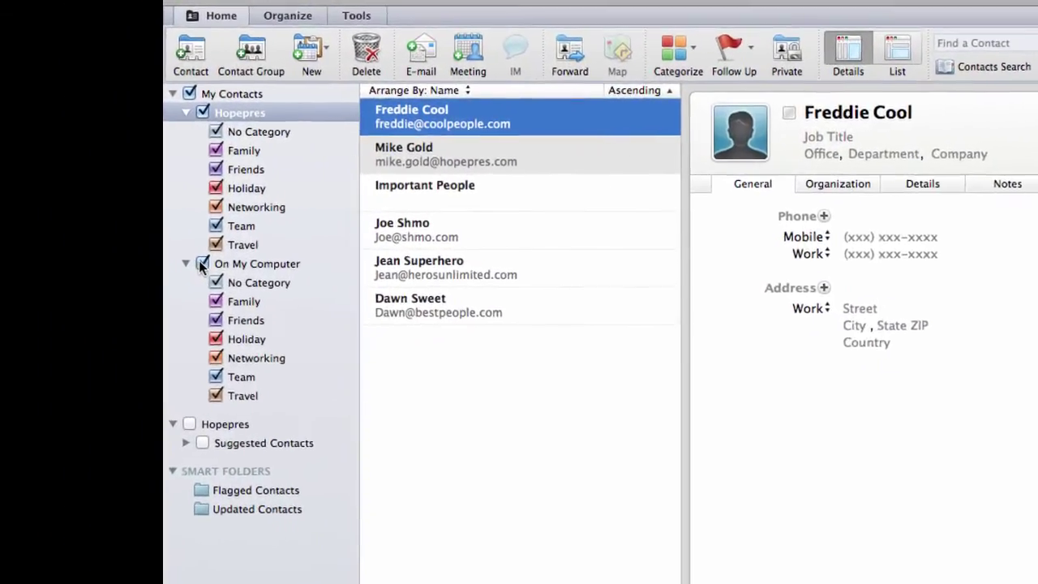
Toggle On My Computer off and on, then select Important People to view its four members
{"action": "left_click", "coordinate": [202, 264]}
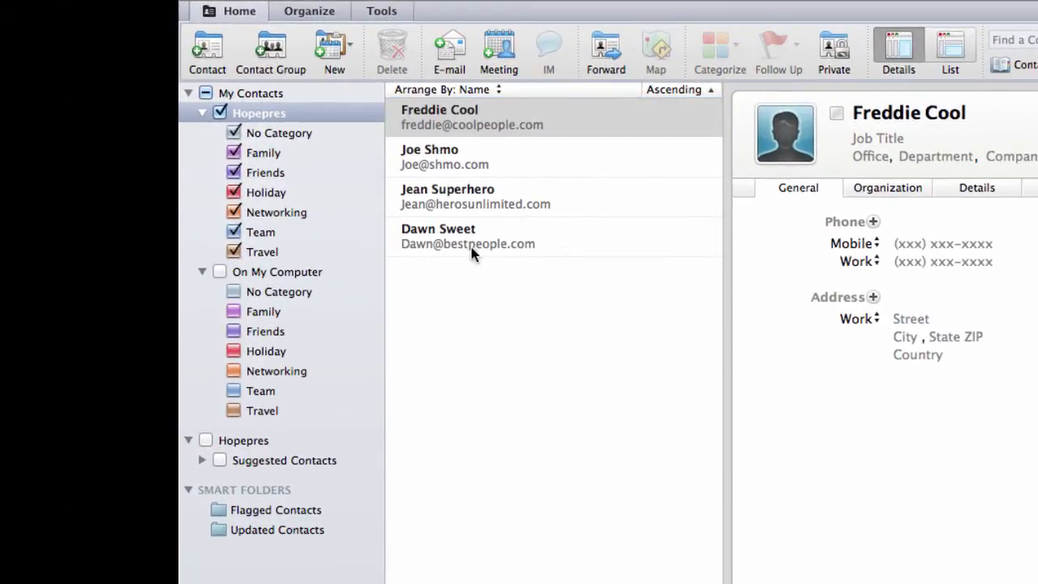
{"action": "left_click", "coordinate": [220, 273]}
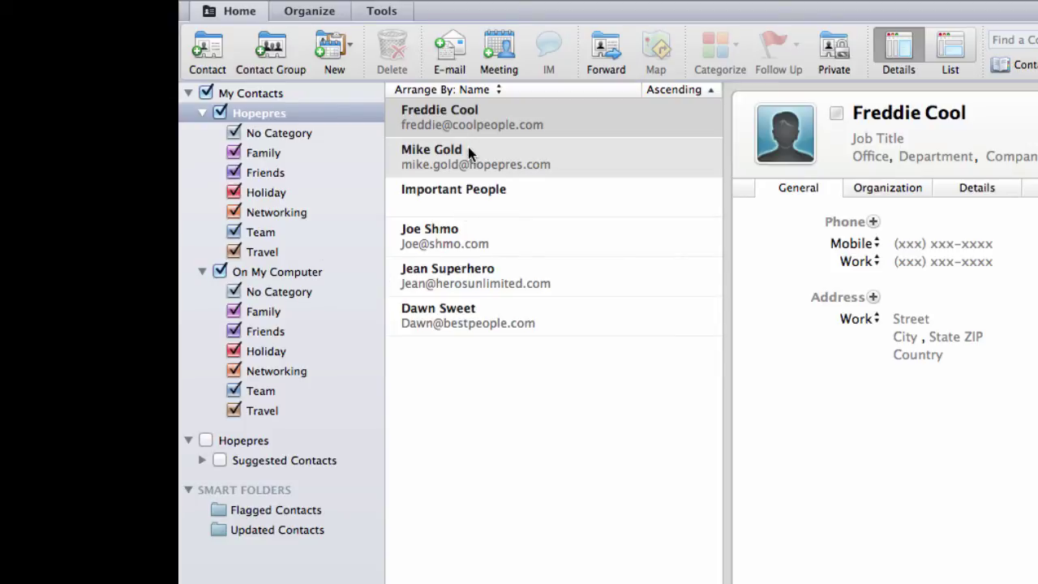
{"action": "mouse_move", "coordinate": [468, 147]}
{"action": "left_click", "coordinate": [486, 207]}
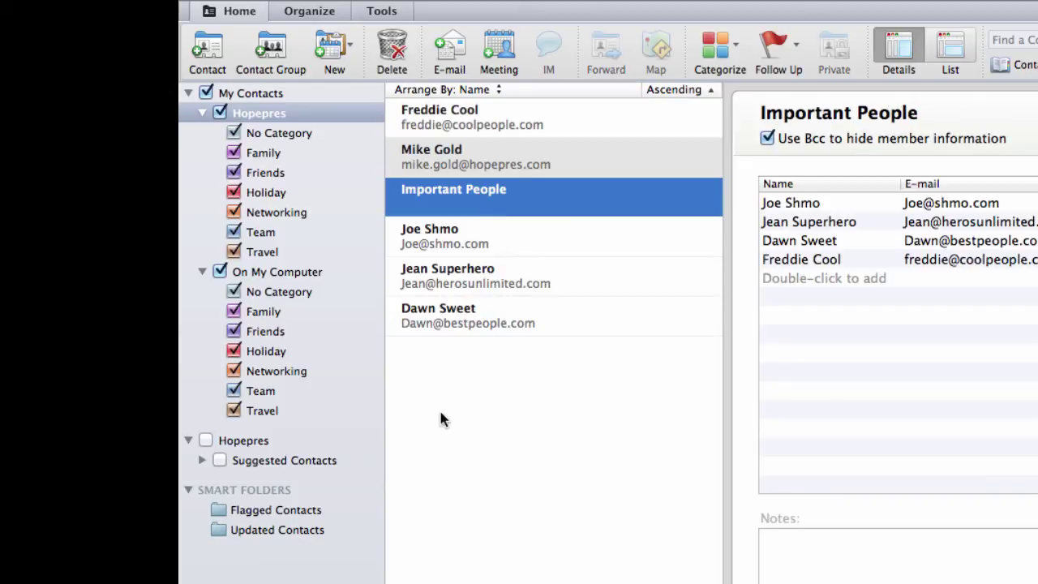
Start a new e-mail to Important People and add one more contact in the To field
{"action": "right_click", "coordinate": [474, 195]}
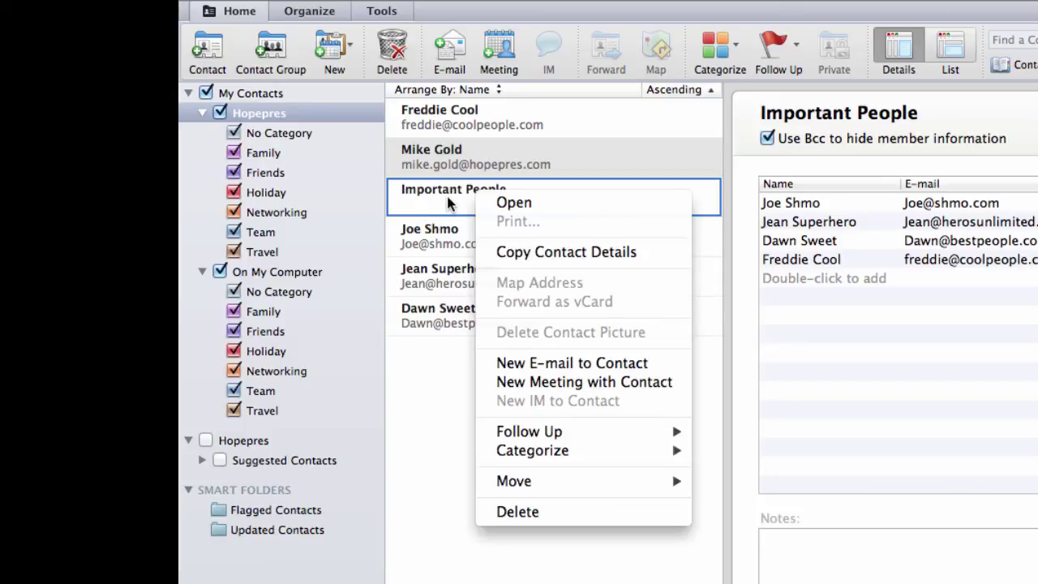
{"action": "left_click", "coordinate": [522, 363]}
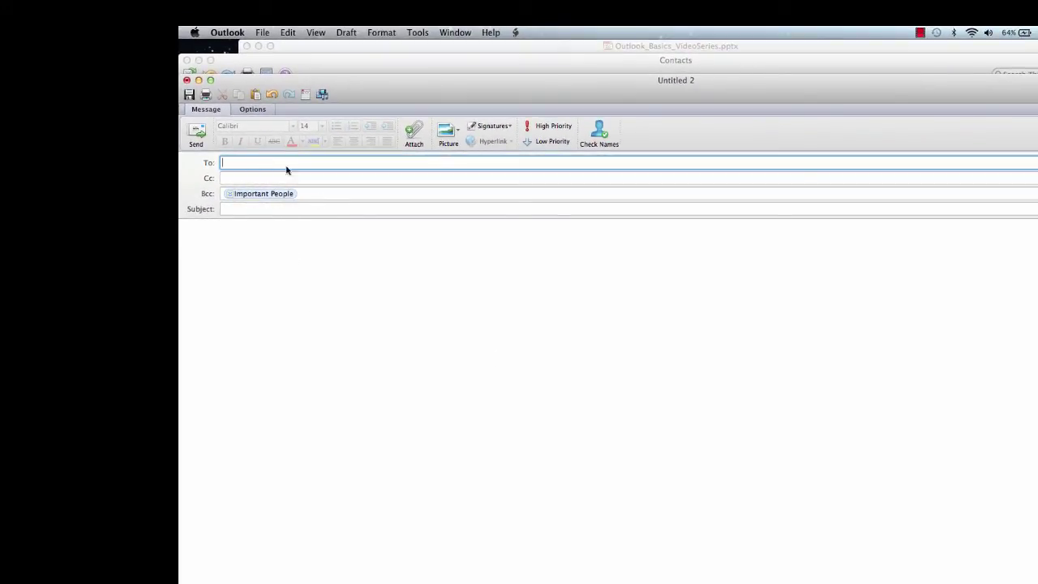
{"action": "type", "text": "mike"}
{"action": "key", "text": "Return"}
Discard the unsent message and uncheck Use Bcc to hide member information
{"action": "left_click", "coordinate": [186, 80]}
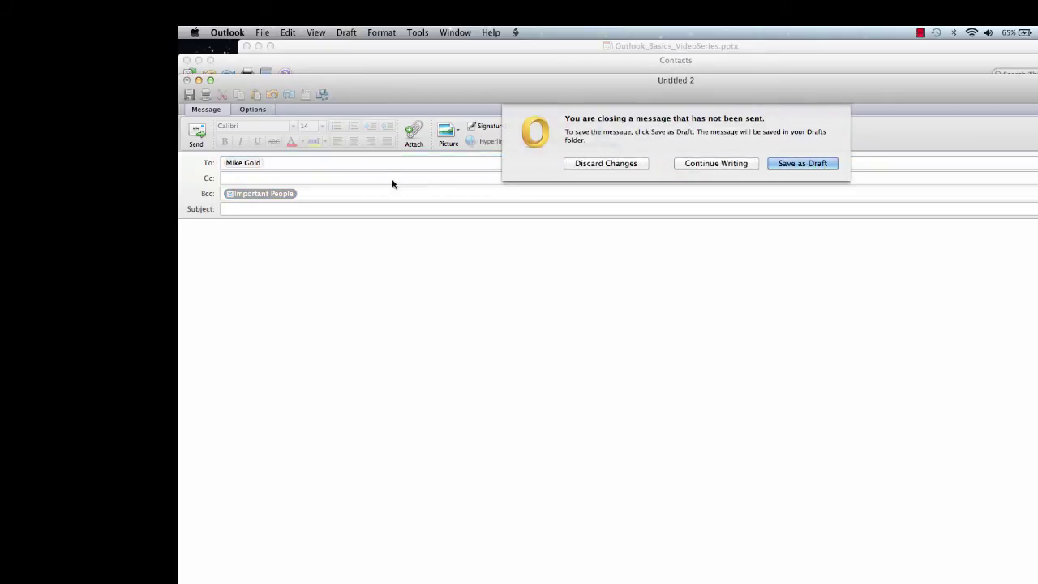
{"action": "left_click", "coordinate": [600, 164]}
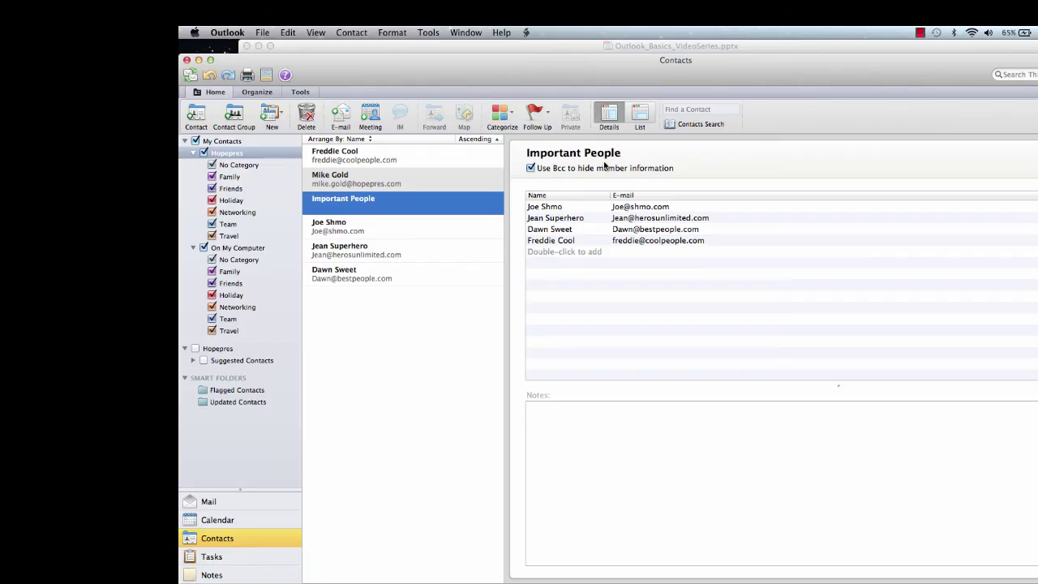
{"action": "left_click", "coordinate": [531, 169]}
Start and discard another group e-mail, then reopen and save the Important People group
{"action": "right_click", "coordinate": [360, 202]}
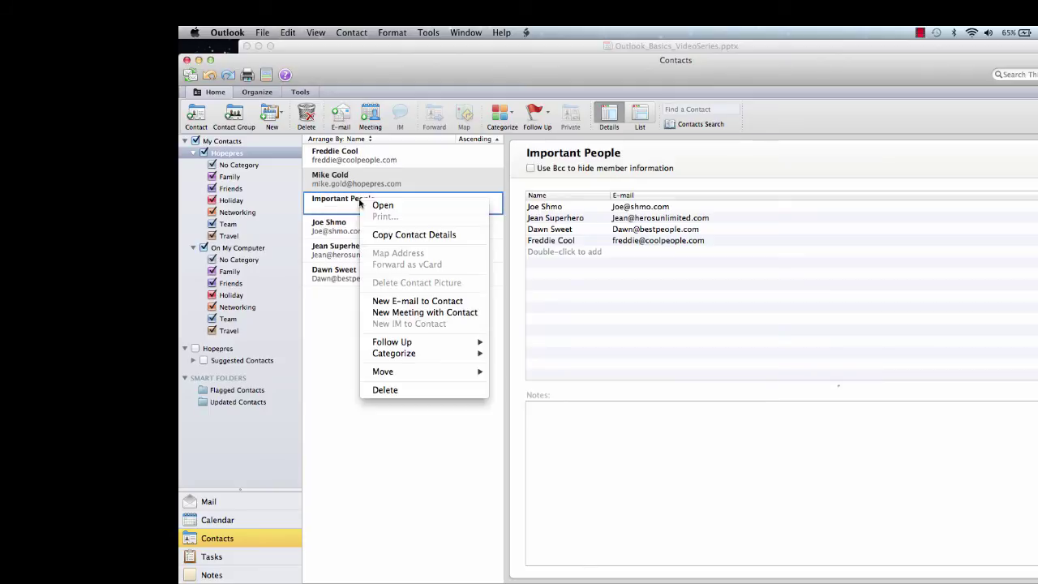
{"action": "left_click", "coordinate": [387, 302]}
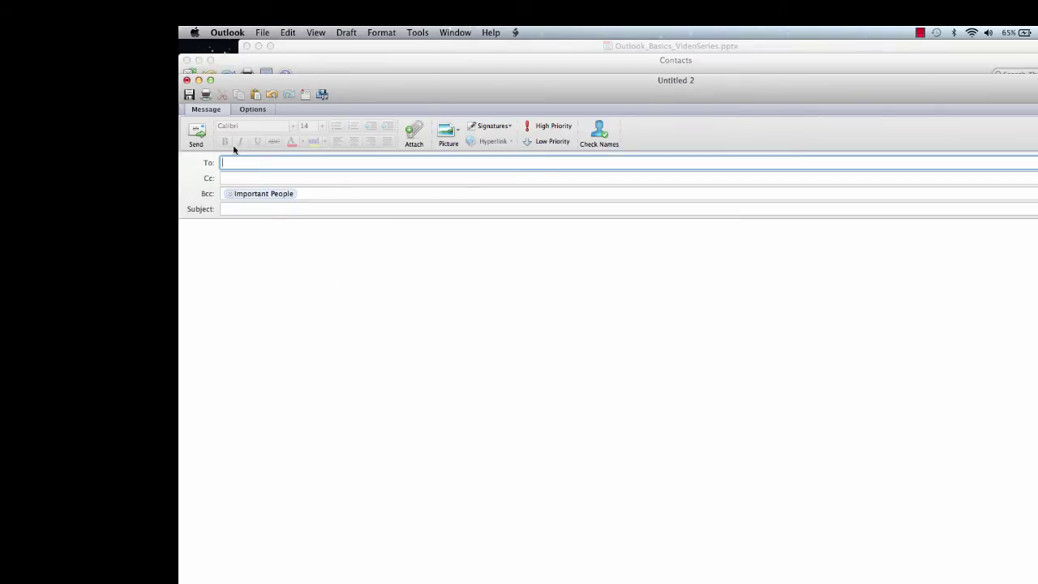
{"action": "left_click", "coordinate": [187, 80]}
{"action": "left_click", "coordinate": [611, 166]}
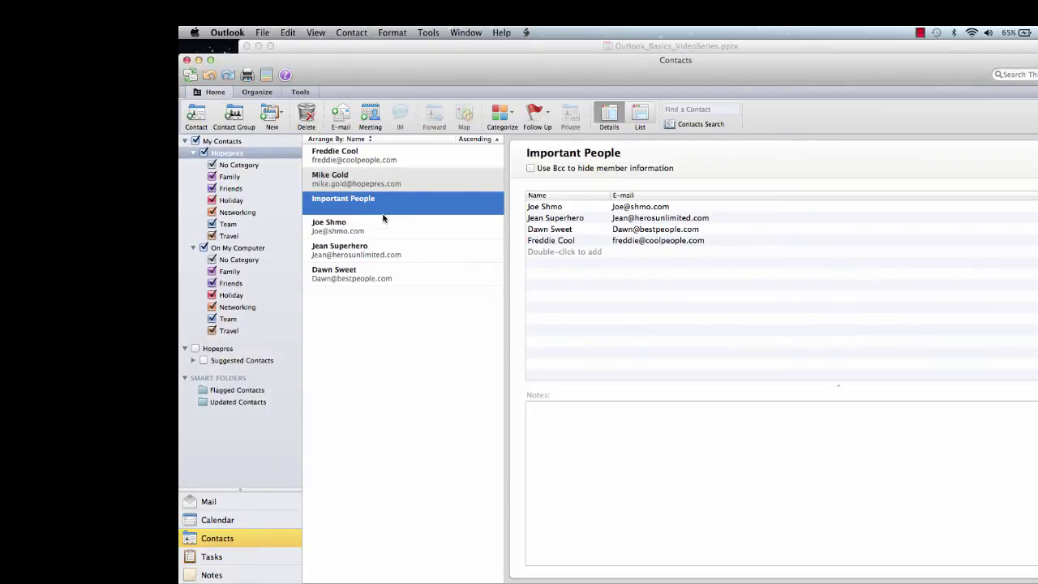
{"action": "double_click", "coordinate": [370, 206]}
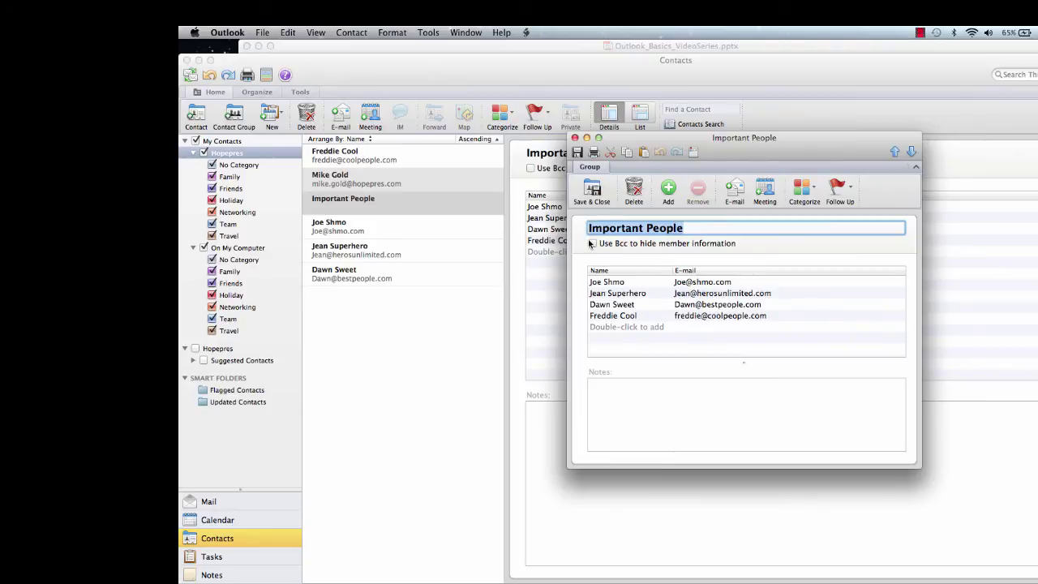
{"action": "left_click", "coordinate": [592, 190]}
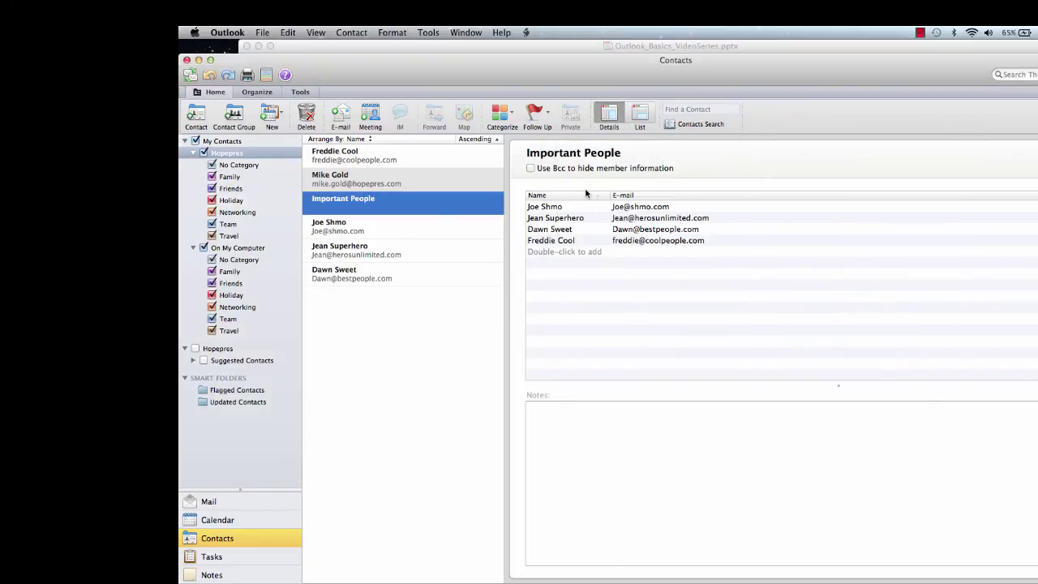
{"action": "right_click", "coordinate": [344, 212]}
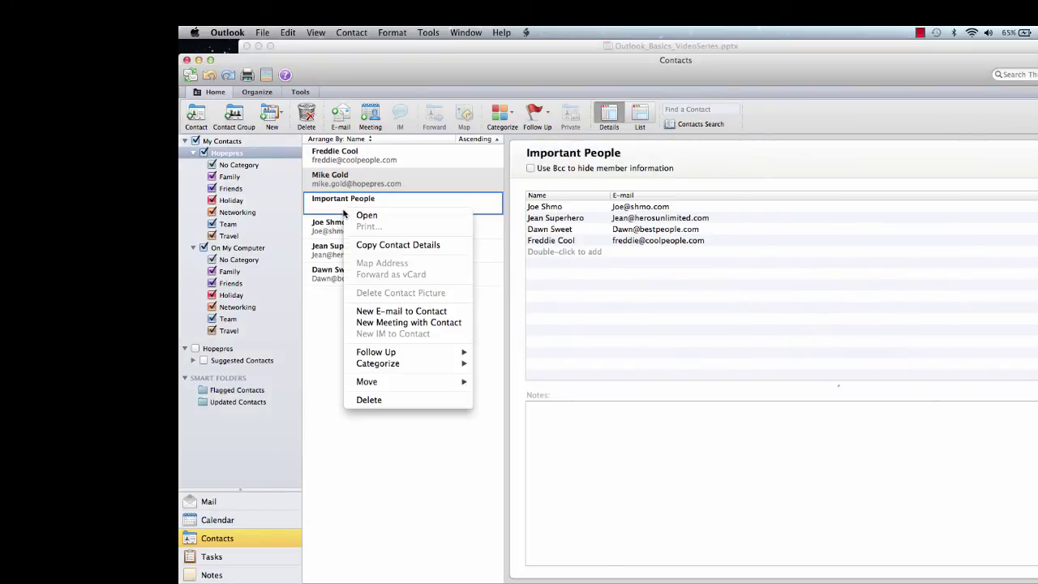
{"action": "left_click", "coordinate": [379, 313]}
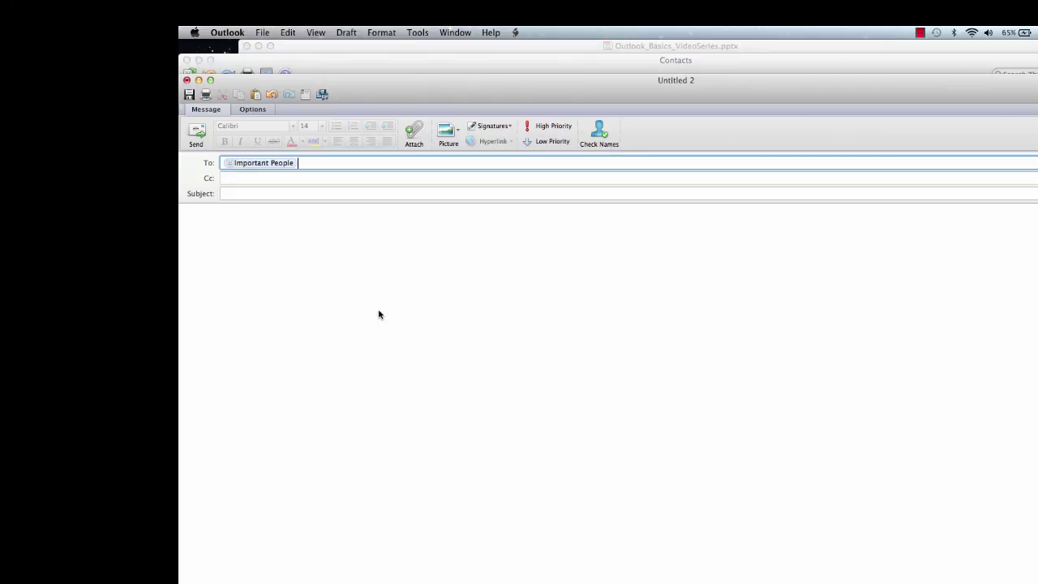
{"action": "left_click", "coordinate": [248, 163]}
{"action": "left_click", "coordinate": [229, 165]}
{"action": "left_click", "coordinate": [229, 164]}
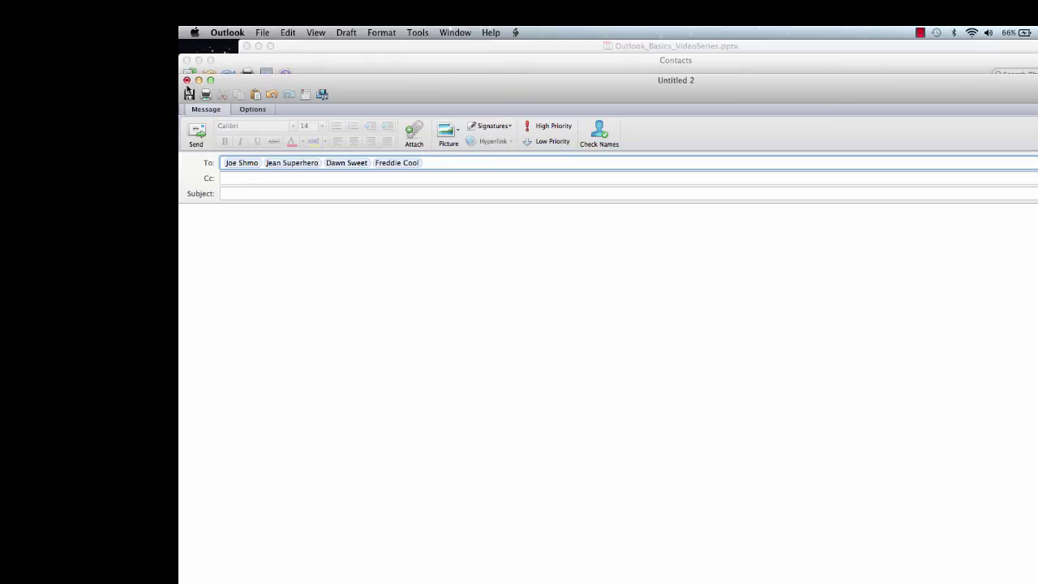
{"action": "left_click", "coordinate": [186, 81]}
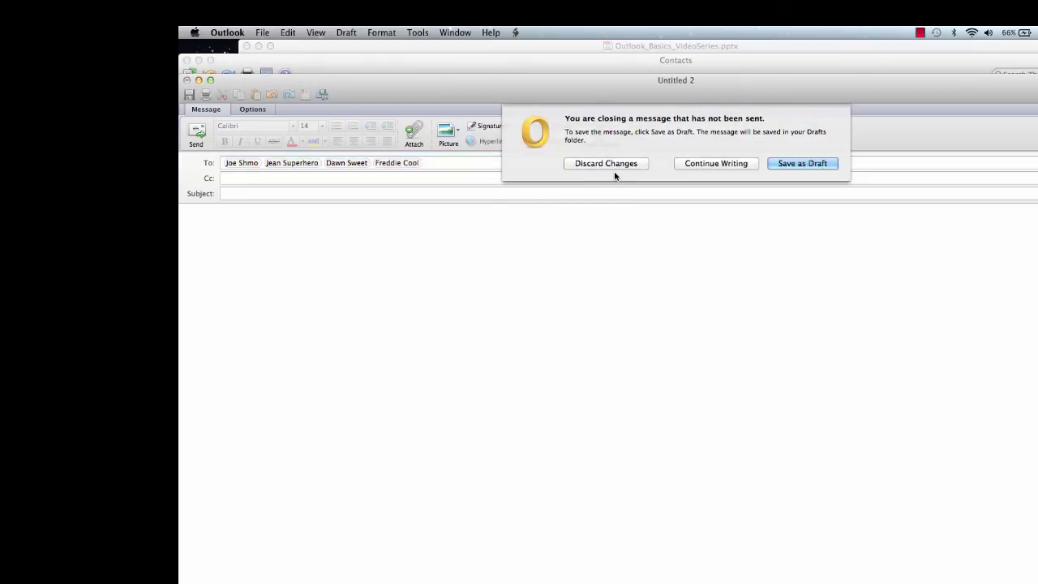
{"action": "left_click", "coordinate": [624, 168]}
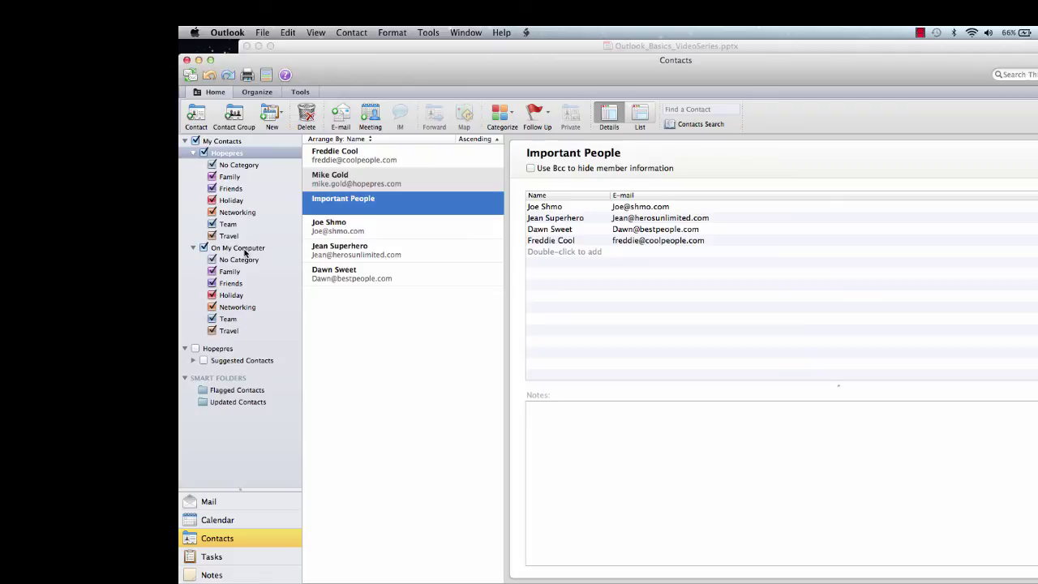
{"action": "right_click", "coordinate": [372, 204]}
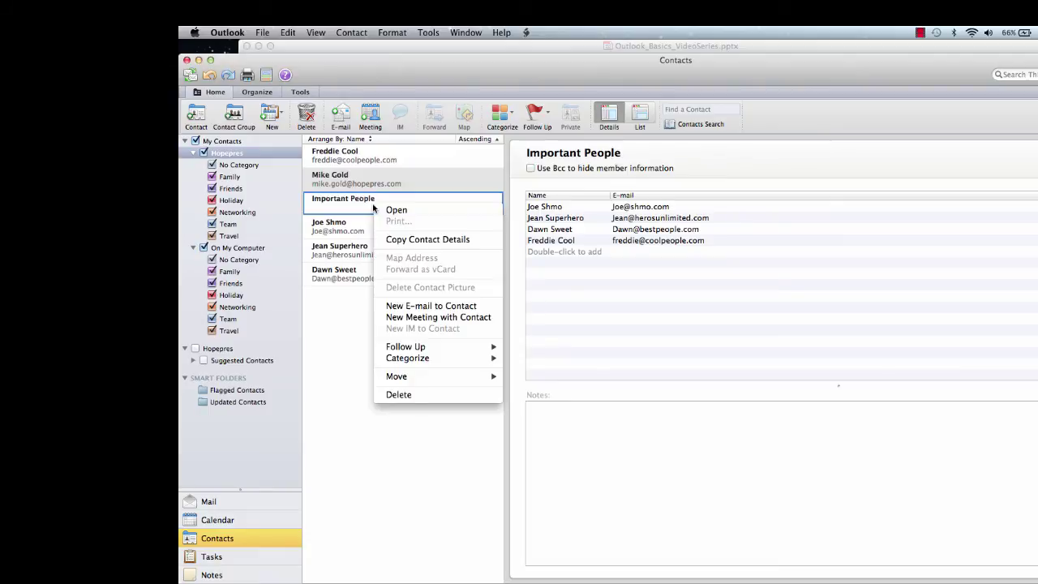
{"action": "left_click", "coordinate": [342, 334]}
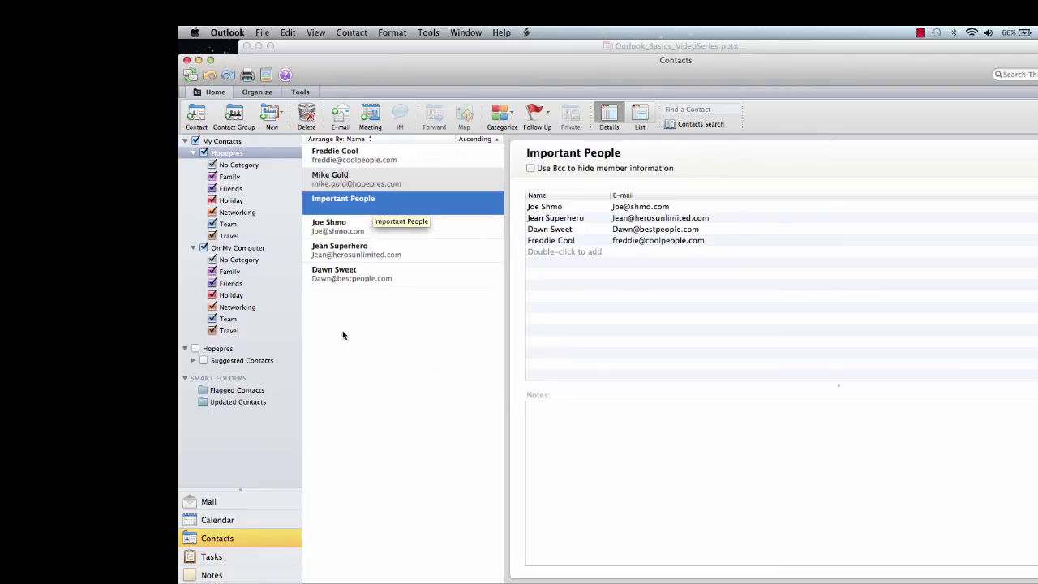